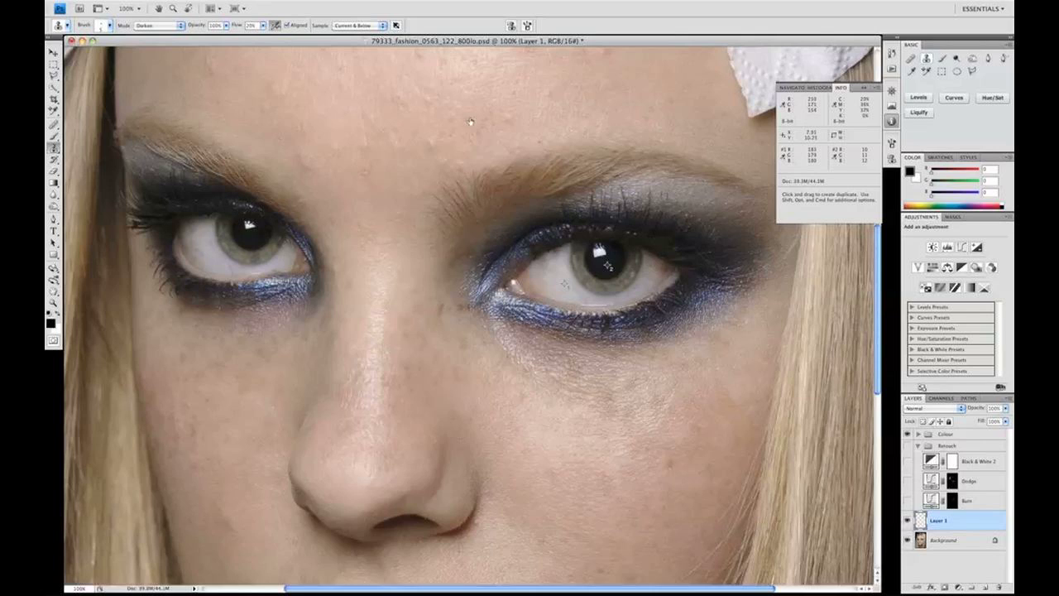
Rename Layer 1 to "Retouch / Clone"
double_click(939, 520)
text(Left)
key(BackSpace)
key(BackSpace)
key(BackSpace)
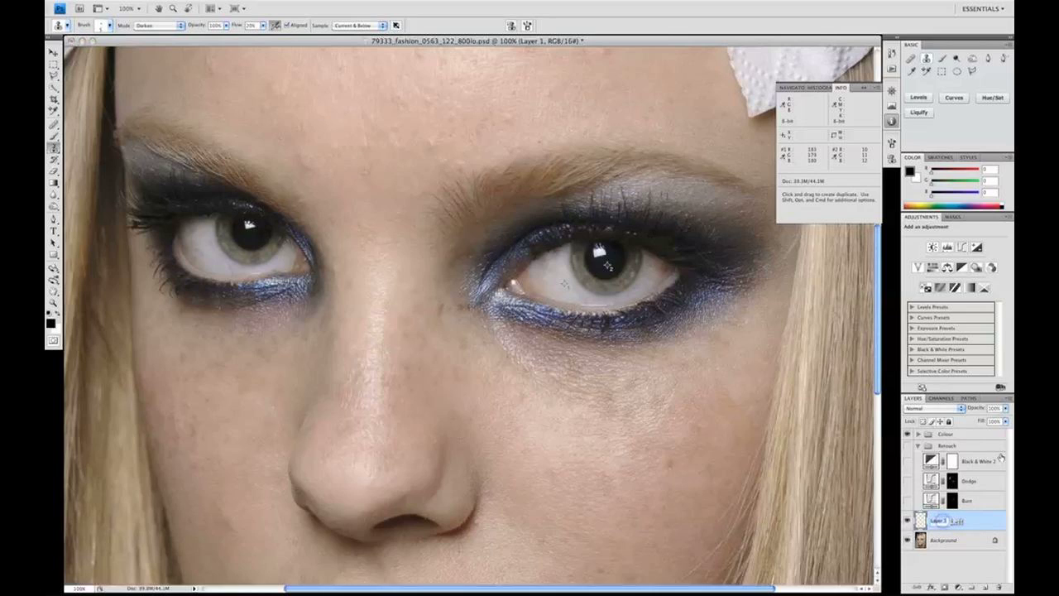
text(Retouch / Clone)
key(Return)
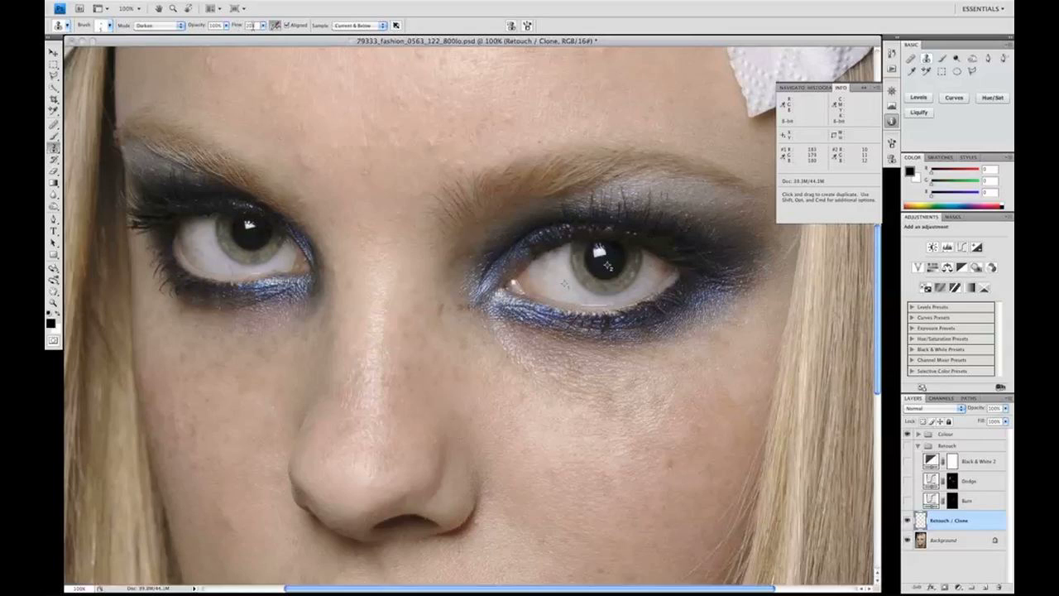
Set the Clone Stamp's blending mode to Lighten and lock the position of the Retouch / Clone layer
click(251, 26)
click(179, 25)
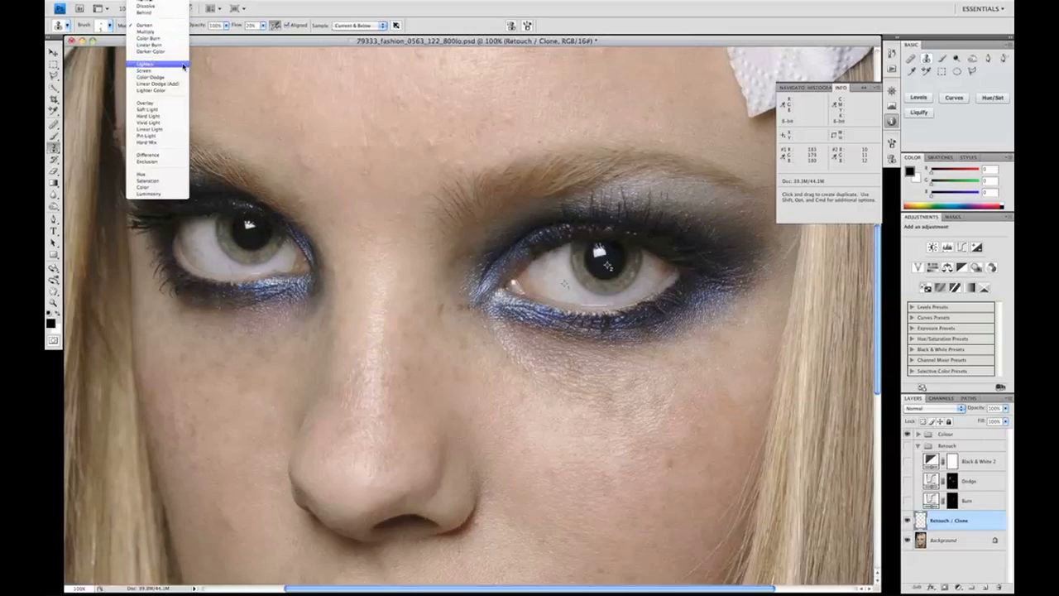
click(180, 64)
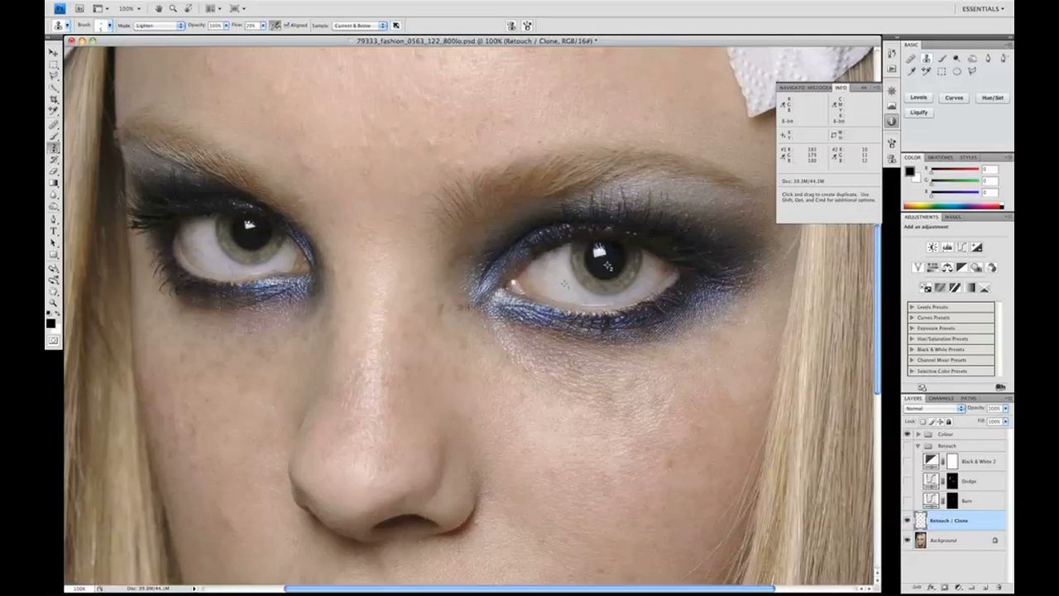
click(940, 421)
Clone nearby lighter skin over the dark spots at the inner end of the right-hand eyebrow
click(427, 221)
click(439, 230)
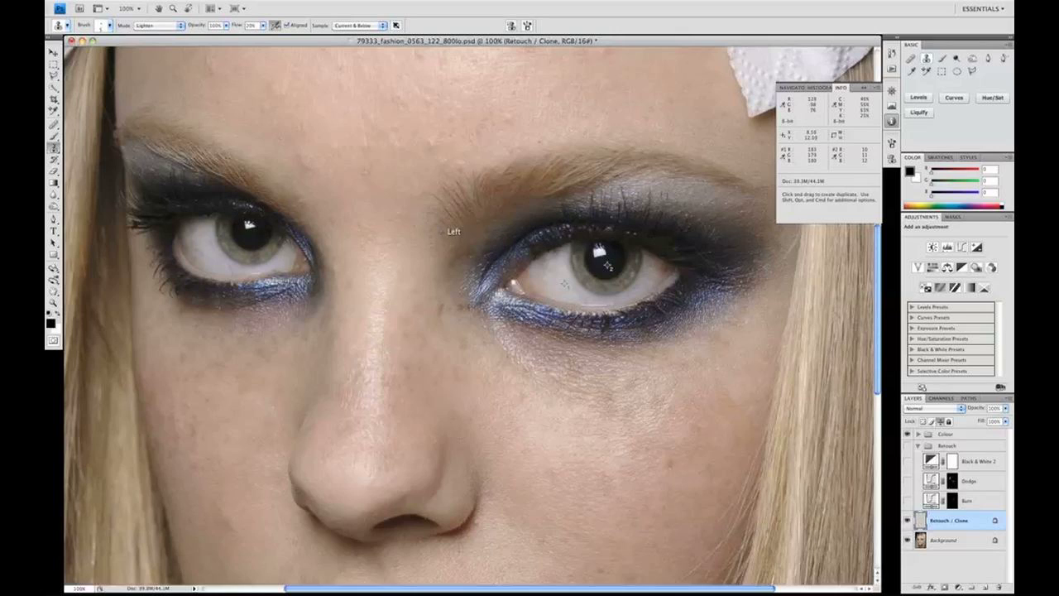
click(437, 232)
alt+click(446, 235)
click(421, 203)
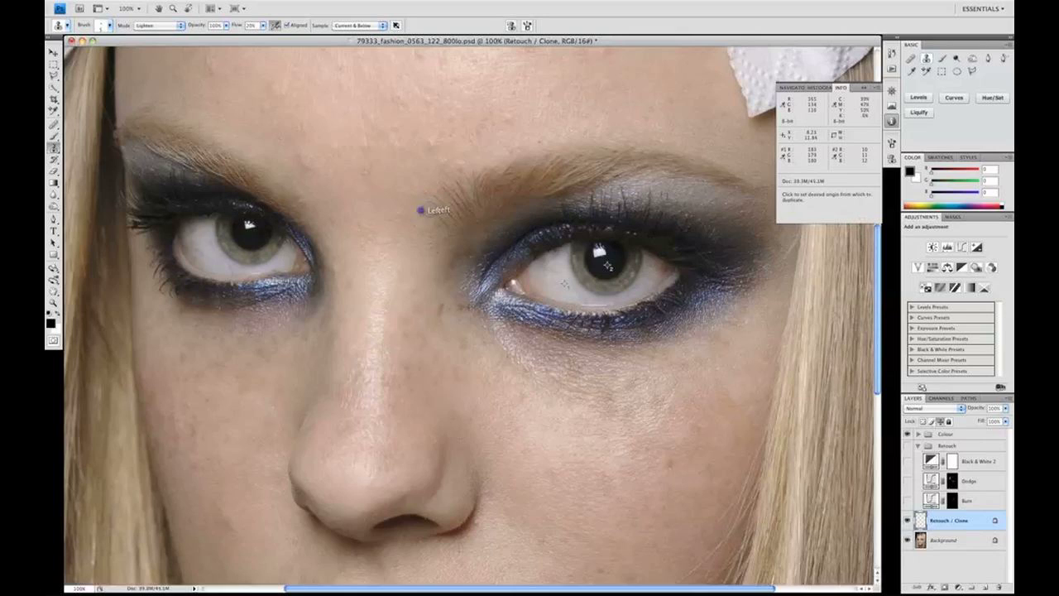
alt+click(420, 210)
click(423, 214)
click(421, 211)
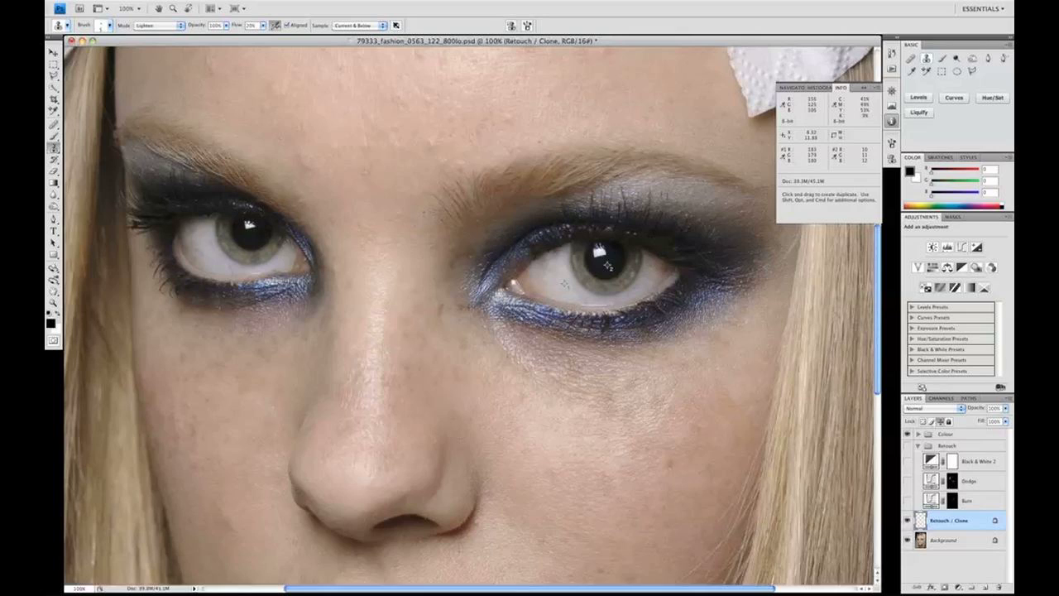
Resample clean skin between the eyebrows and clone out the remaining dark specks beside the right-hand brow
click(429, 211)
key(alt)
alt+click(423, 199)
alt+click(424, 202)
click(406, 209)
alt+click(406, 219)
alt+click(427, 237)
Clone lighter skin over the small dark marks across the bridge of the nose between the eyes
click(565, 284)
click(371, 231)
click(353, 215)
click(372, 241)
click(364, 236)
click(331, 224)
click(331, 228)
Check the Clone Stamp brush's diameter and hardness
right_click(263, 177)
click(261, 177)
right_click(259, 178)
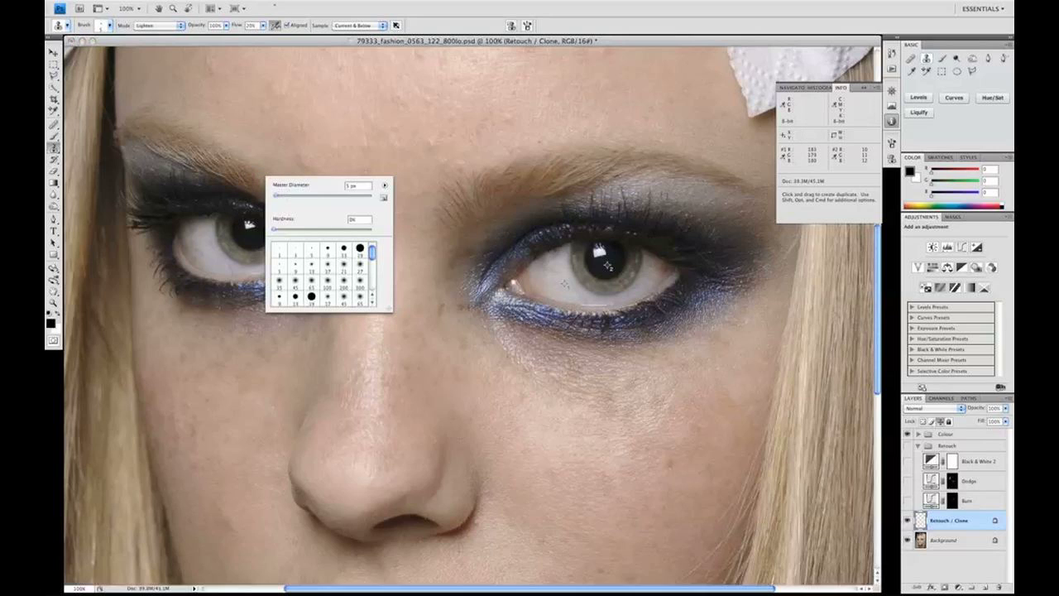
key(Escape)
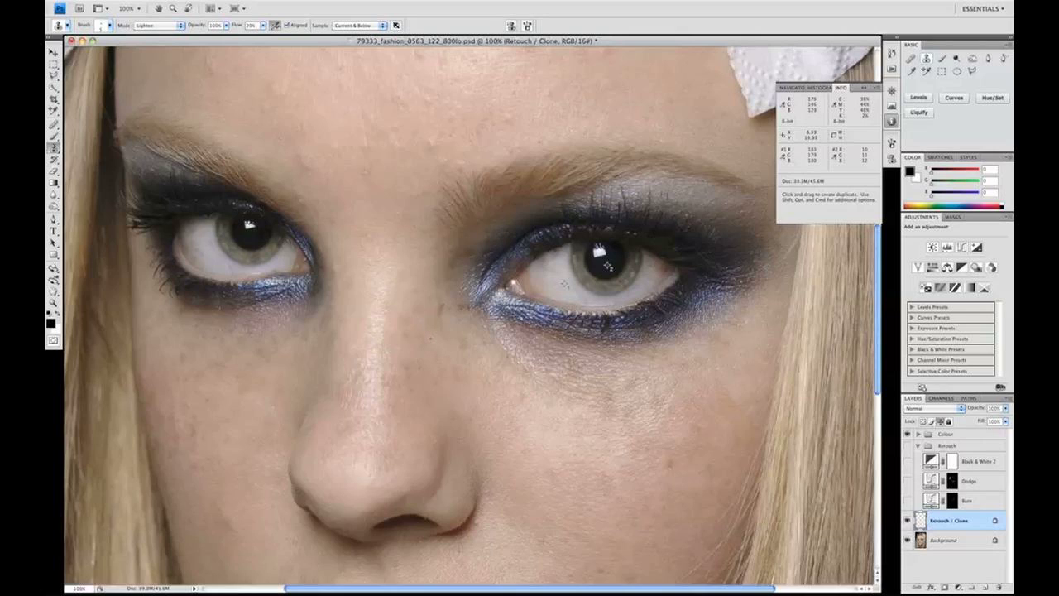
Clone sampled skin over the dark spots on the side of the nose below the right-hand eye's inner corner
click(432, 337)
alt+click(420, 346)
alt+click(414, 362)
click(416, 364)
click(446, 335)
click(446, 316)
click(450, 321)
key(alt)
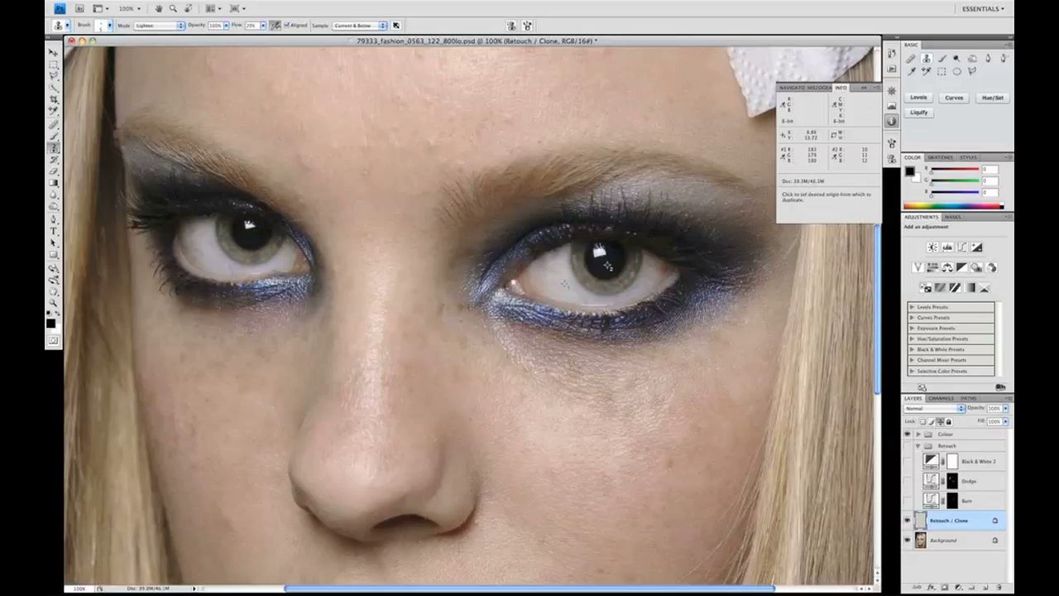
alt+click(456, 322)
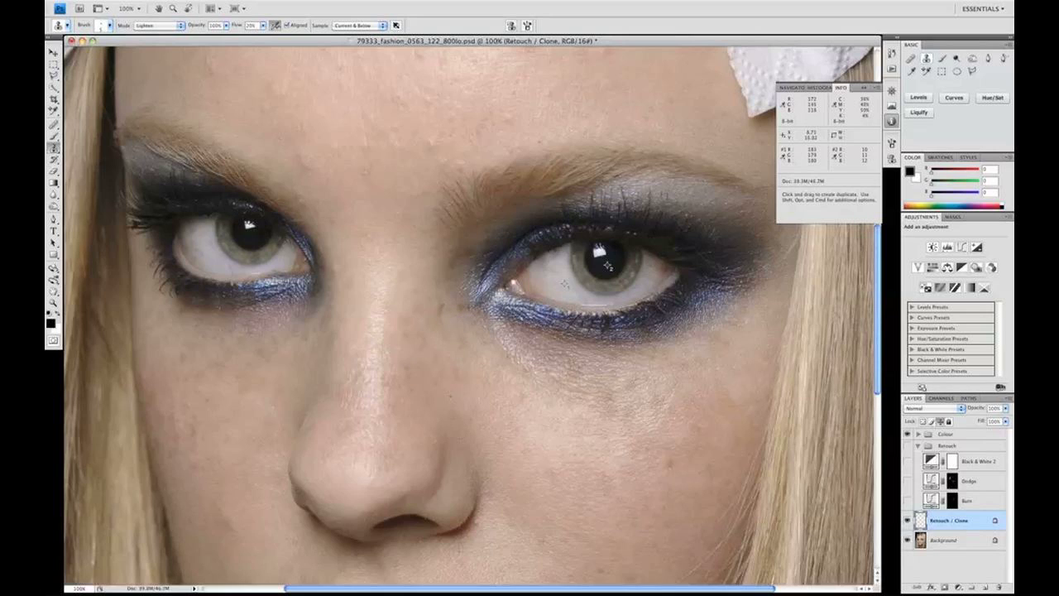
Clone lighter skin over the blemishes where the side of the nose meets the right-hand cheek
click(469, 366)
click(467, 363)
alt+click(439, 360)
click(442, 361)
click(437, 362)
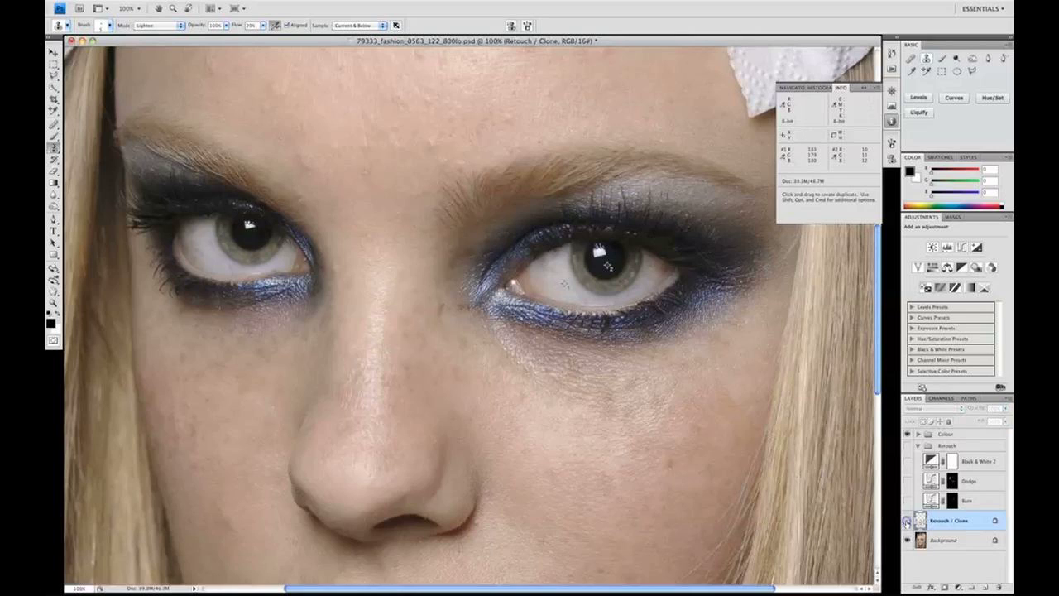
Compare the skin before and after retouching by hiding and showing the Retouch / Clone layer
click(906, 524)
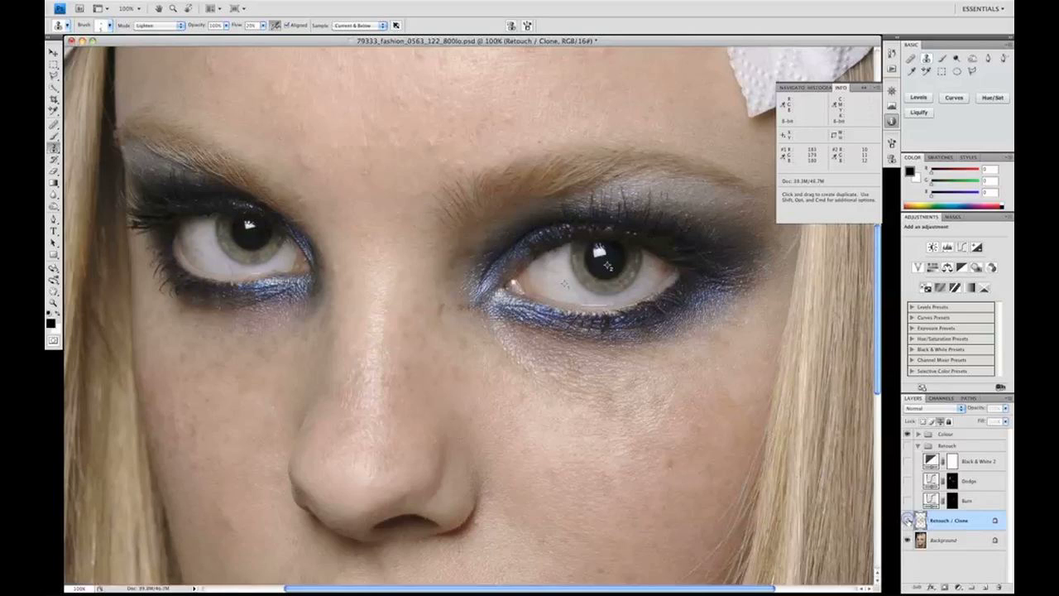
click(907, 520)
click(907, 519)
click(906, 519)
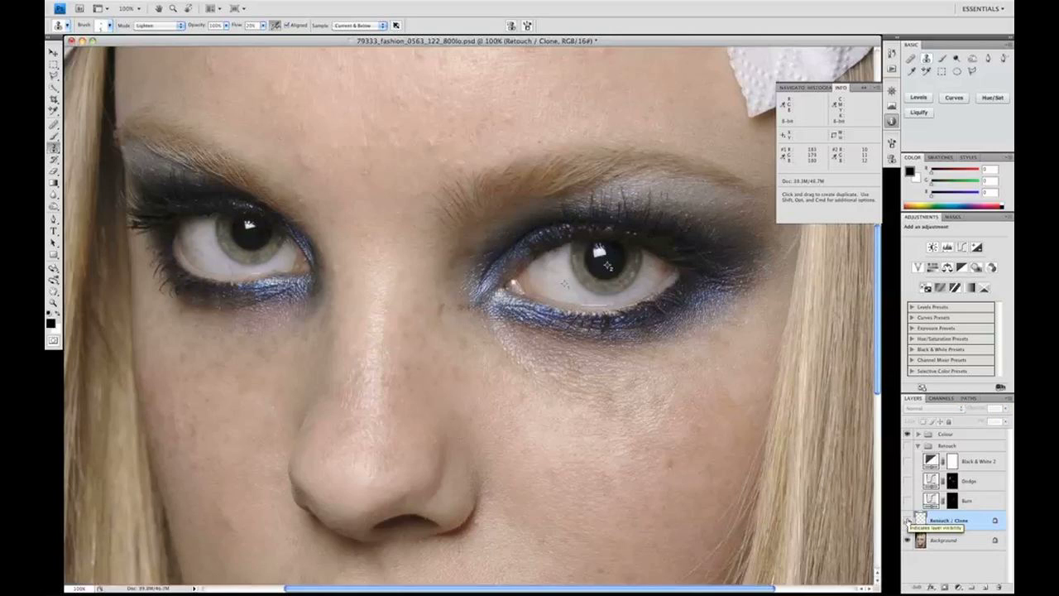
click(906, 519)
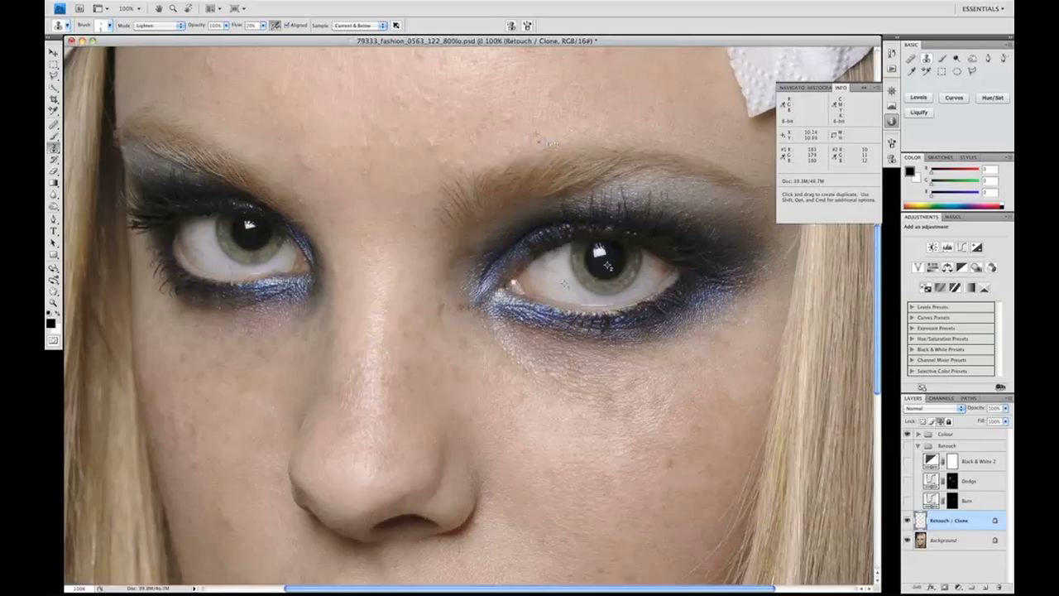
Sample skin just above the right-hand eyebrow as the clone source
alt+click(540, 143)
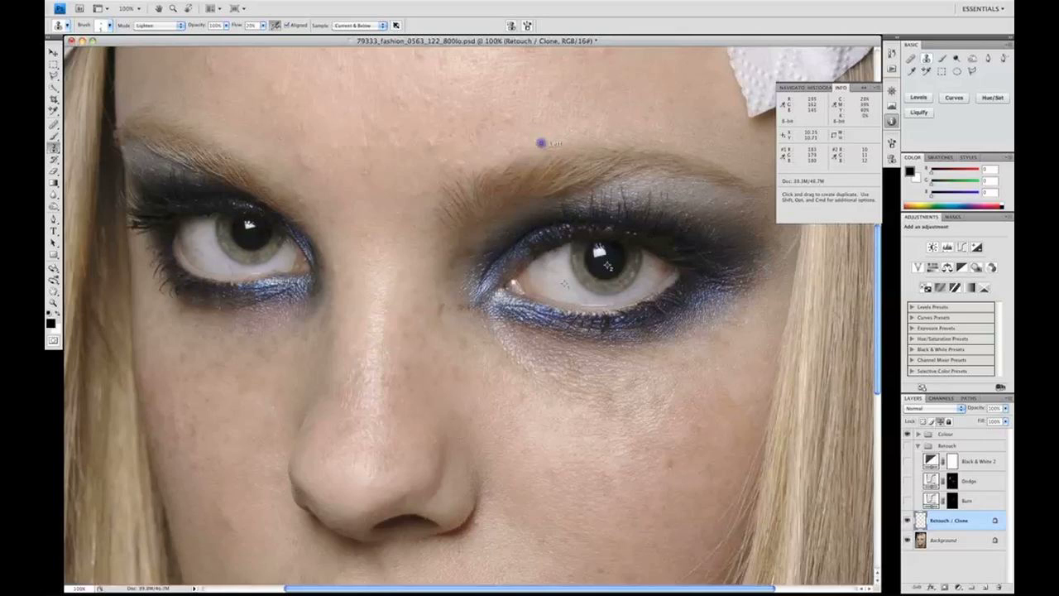